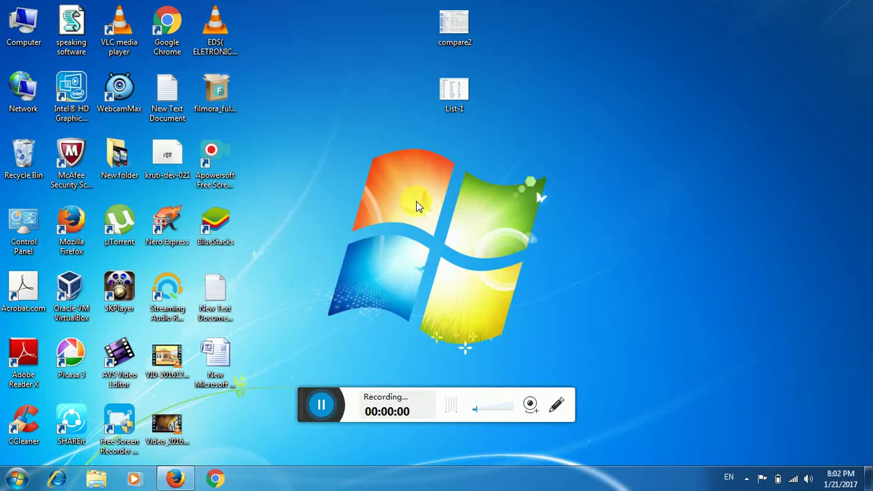
# Step: Preview the List-1 and compare2 images on the desktop, then close the compare2 preview
pyautogui.click(175, 477)
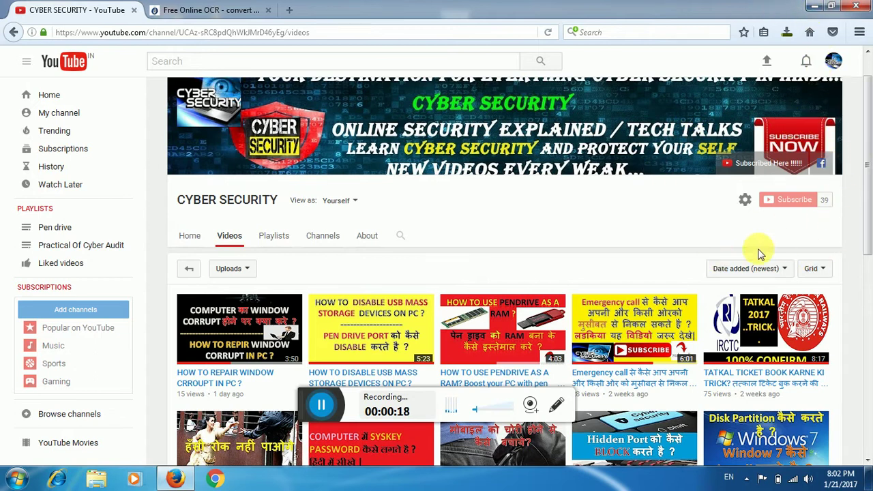
pyautogui.click(813, 8)
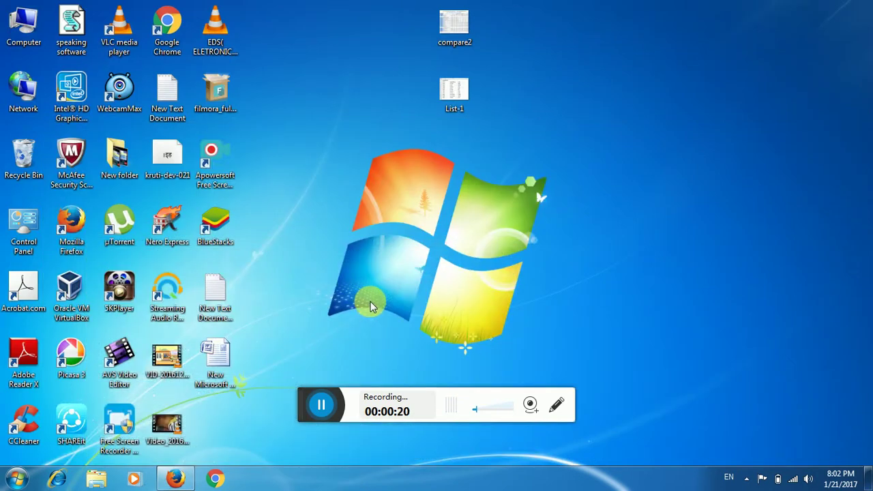
pyautogui.click(454, 92)
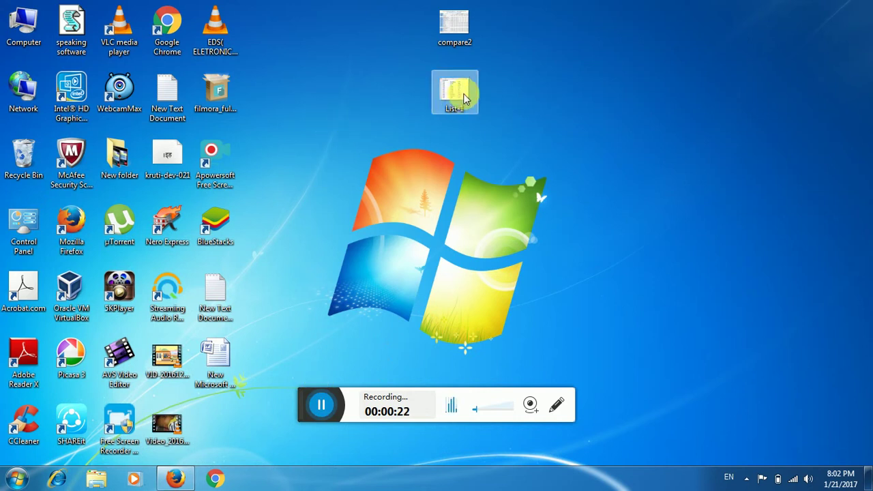
pyautogui.click(467, 100)
pyautogui.doubleClick(466, 100)
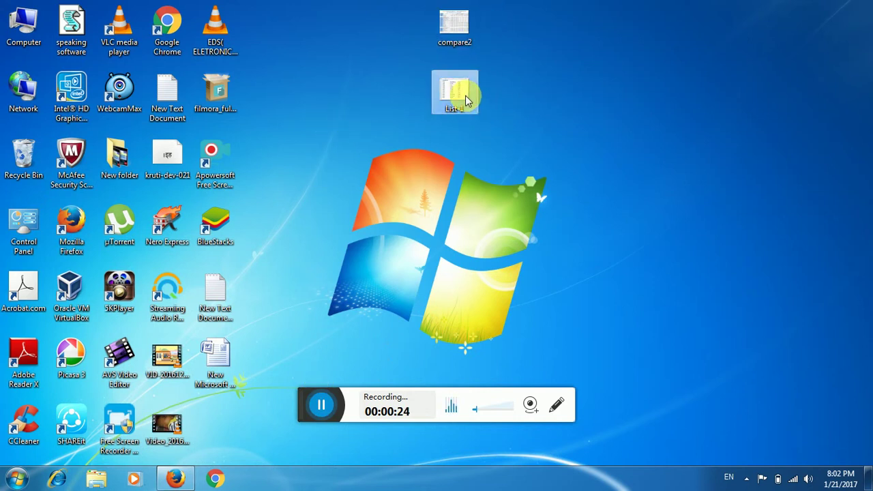
pyautogui.click(862, 11)
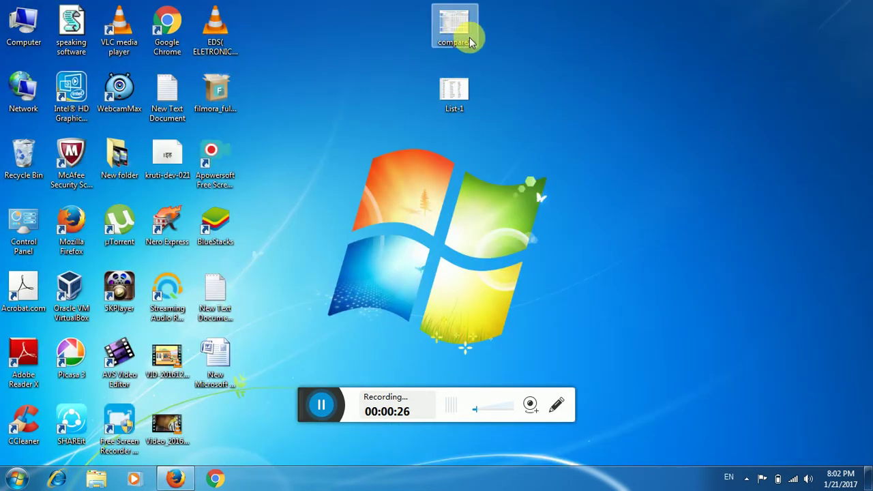
pyautogui.doubleClick(472, 31)
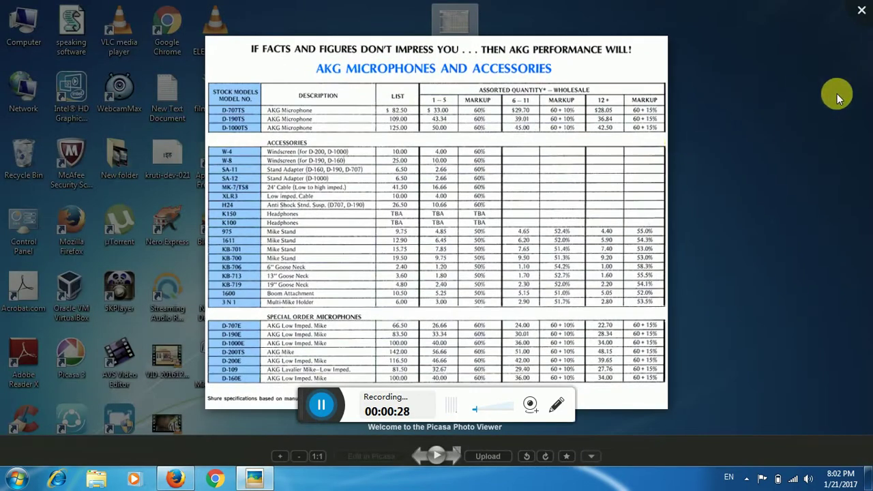
pyautogui.click(862, 10)
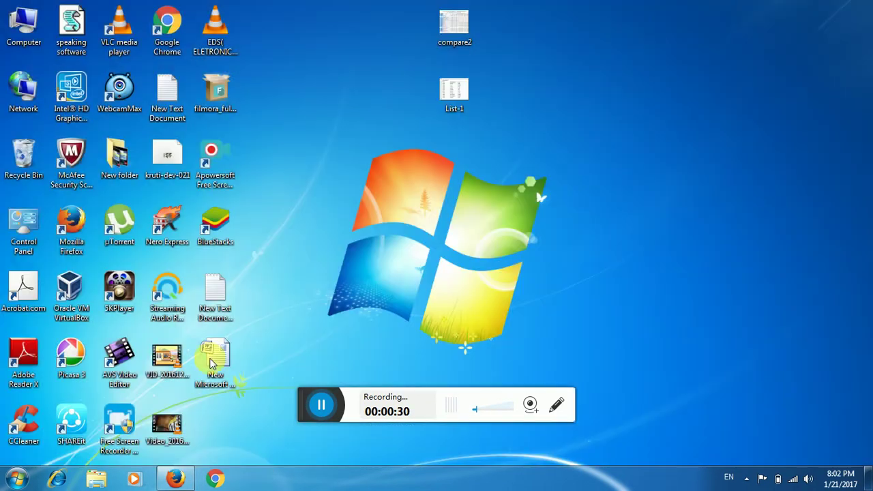
# Step: Select both image files and browse the Microsoft Office folder in the Start menu programs
pyautogui.moveTo(549, 6); pyautogui.dragTo(426, 164)
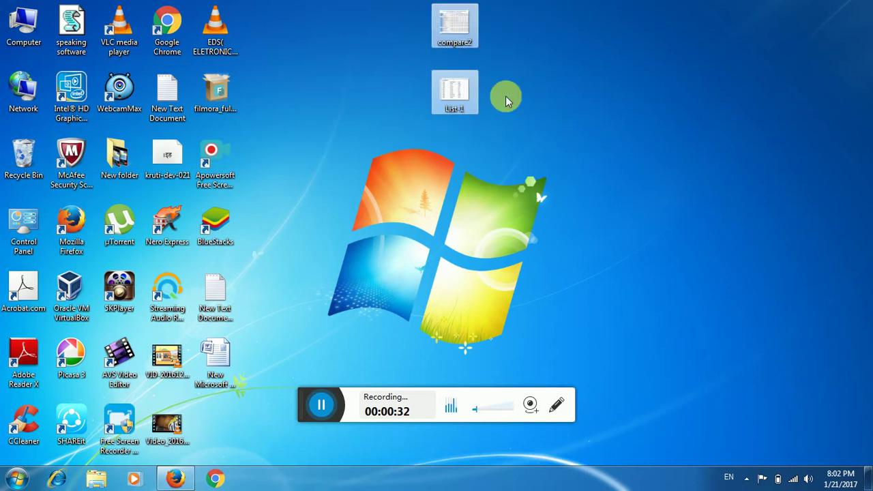
pyautogui.click(15, 478)
pyautogui.click(60, 423)
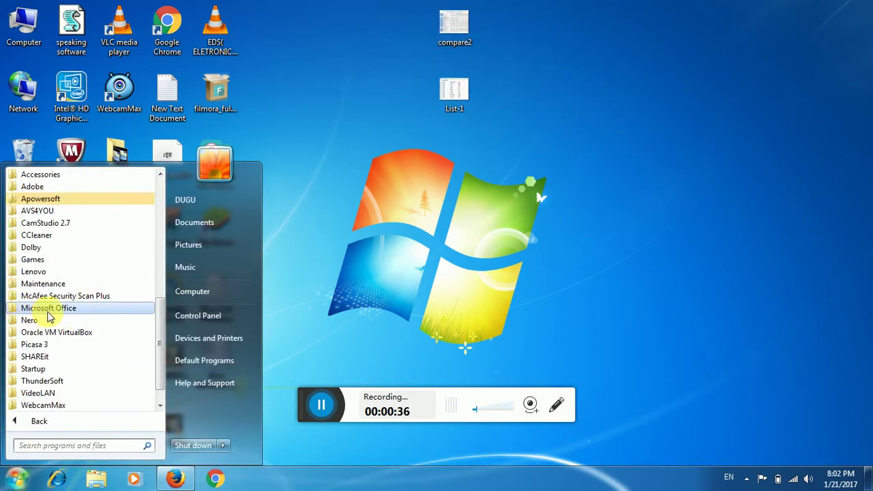
pyautogui.click(71, 311)
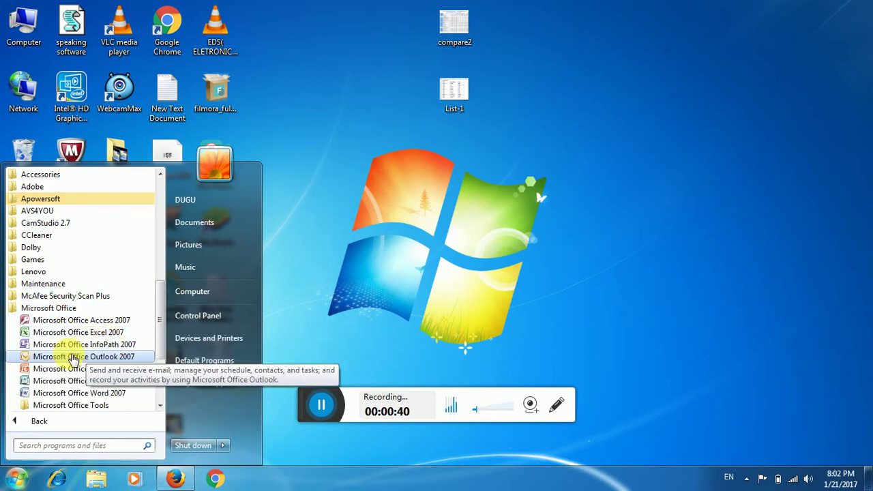
pyautogui.click(353, 273)
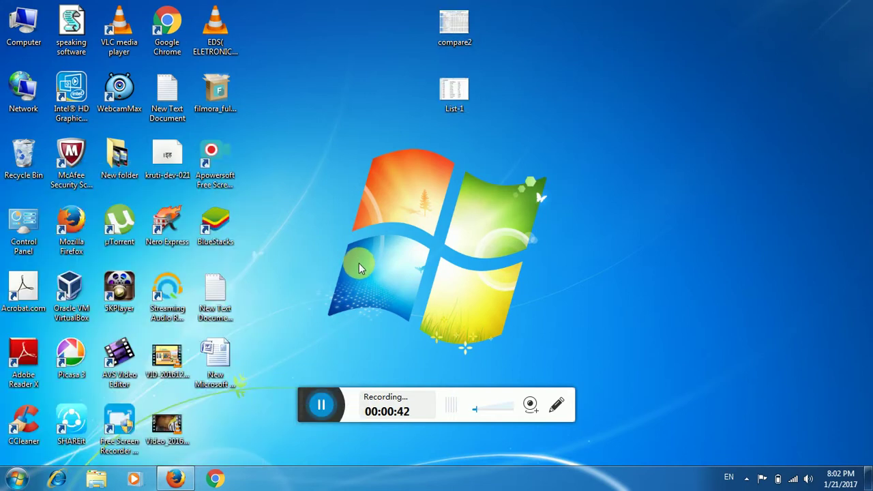
# Step: Refresh the desktop several times from its right-click menu
pyautogui.rightClick(347, 200)
pyautogui.click(366, 239)
pyautogui.rightClick(360, 243)
pyautogui.click(385, 280)
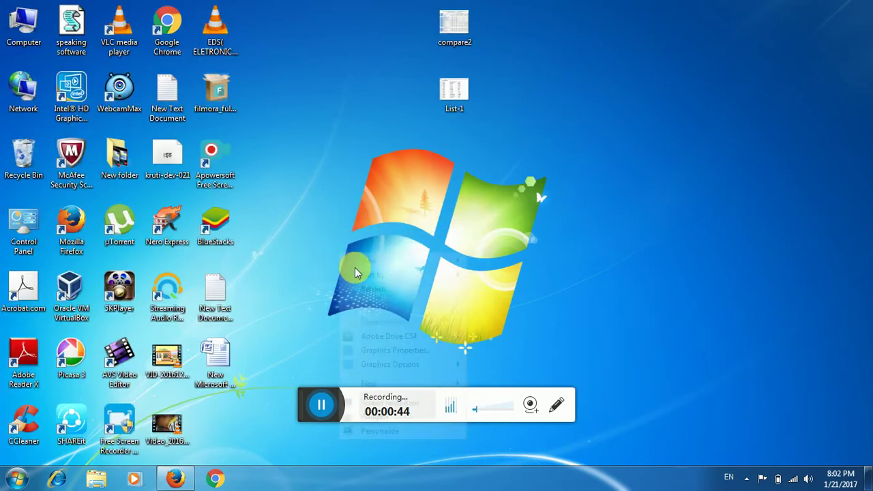
pyautogui.rightClick(339, 251)
pyautogui.click(363, 289)
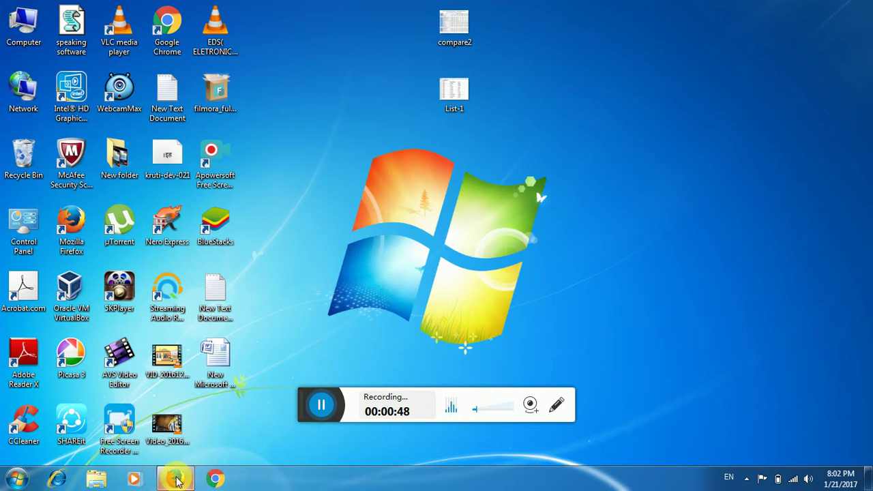
pyautogui.rightClick(461, 175)
pyautogui.click(471, 212)
pyautogui.rightClick(422, 175)
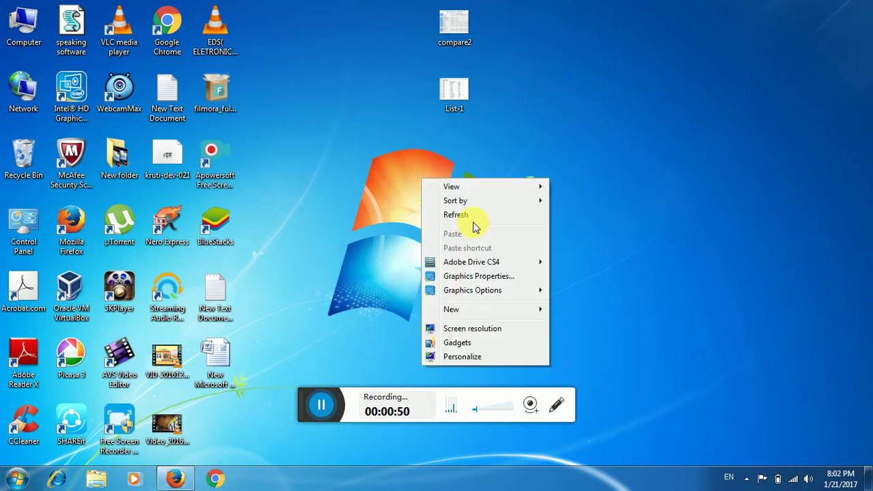
pyautogui.click(474, 219)
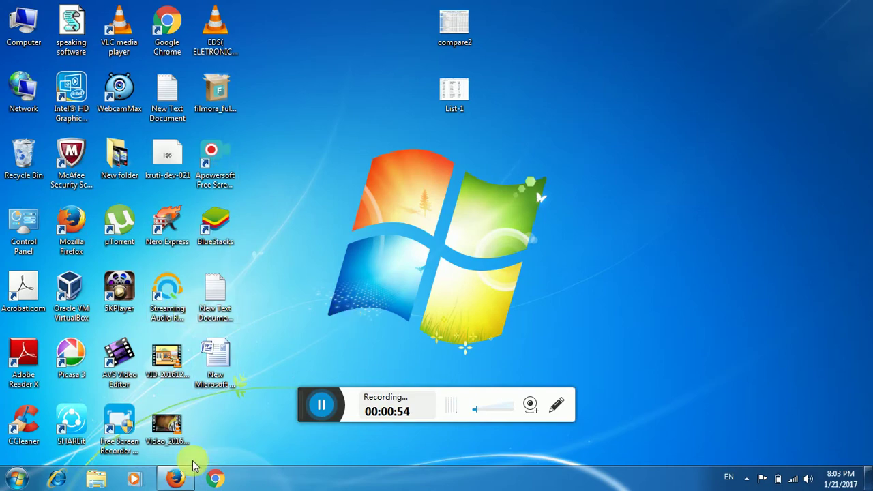
# Step: Go back to the 'online ocr' Google results in Firefox and open the Free Online OCR result
pyautogui.click(176, 481)
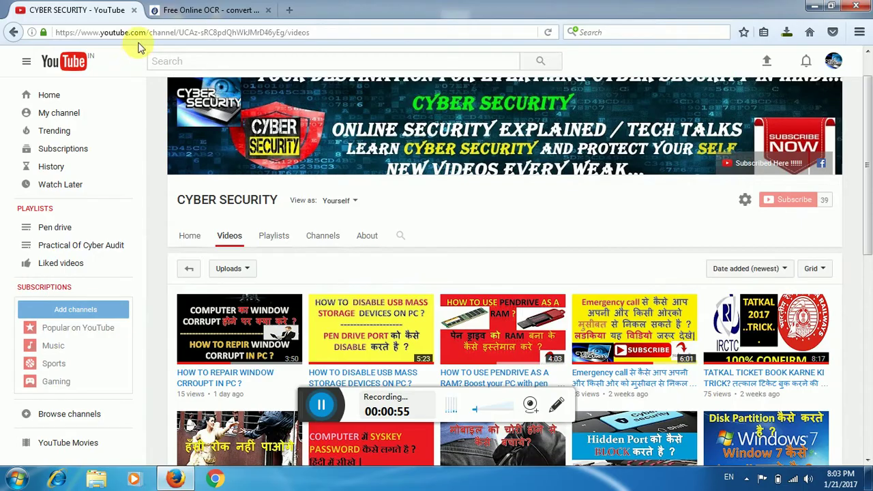
pyautogui.click(196, 11)
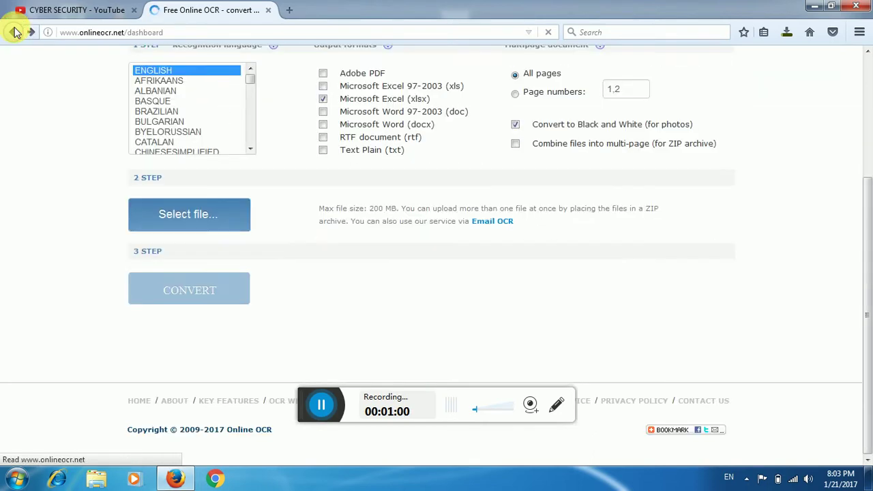
pyautogui.click(15, 32)
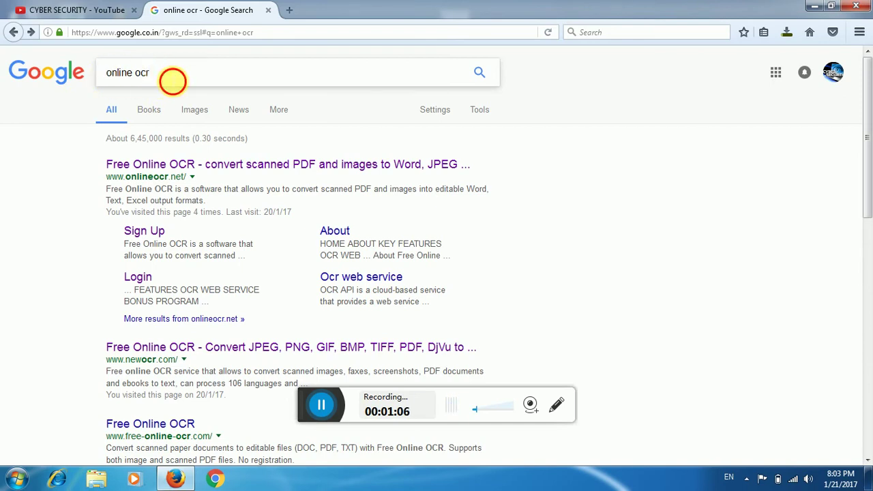
pyautogui.moveTo(173, 81); pyautogui.dragTo(107, 74)
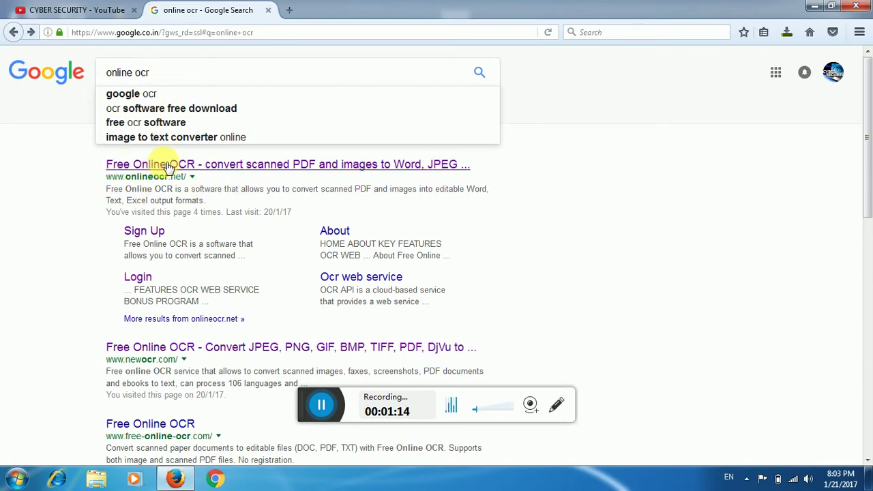
pyautogui.click(225, 166)
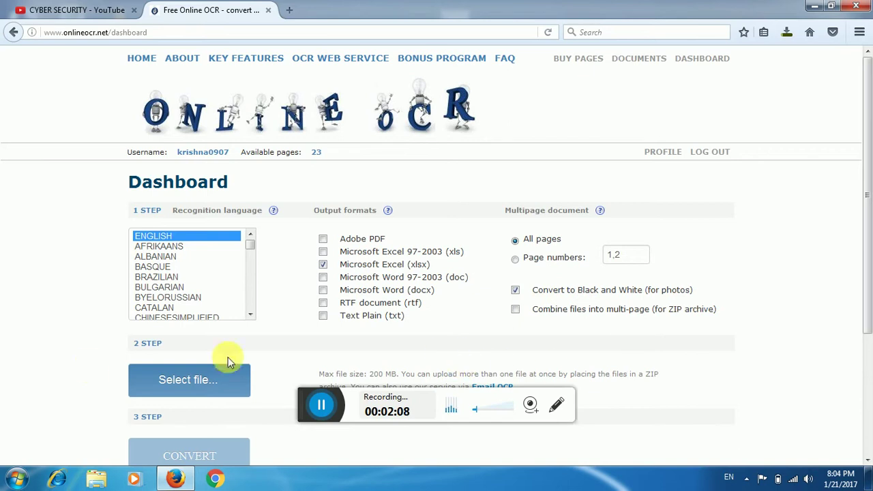
# Step: Upload List-1.png from the Desktop folder to the Online OCR dashboard
pyautogui.click(187, 390)
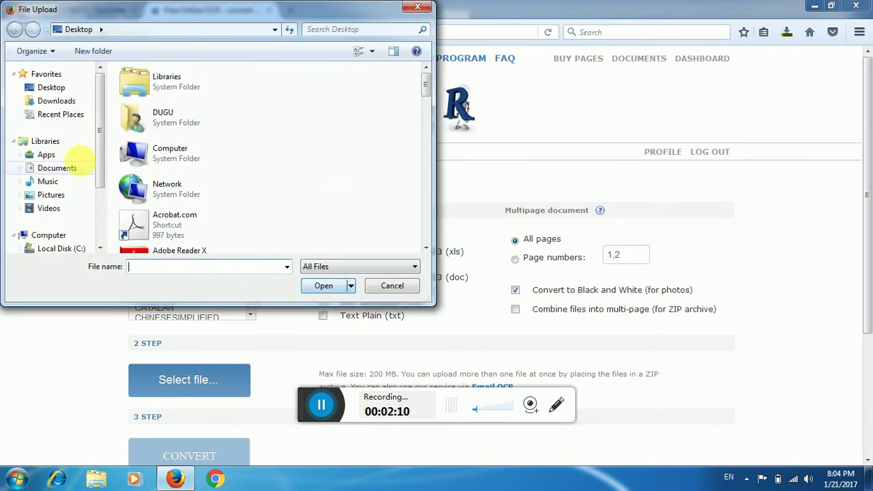
pyautogui.click(416, 7)
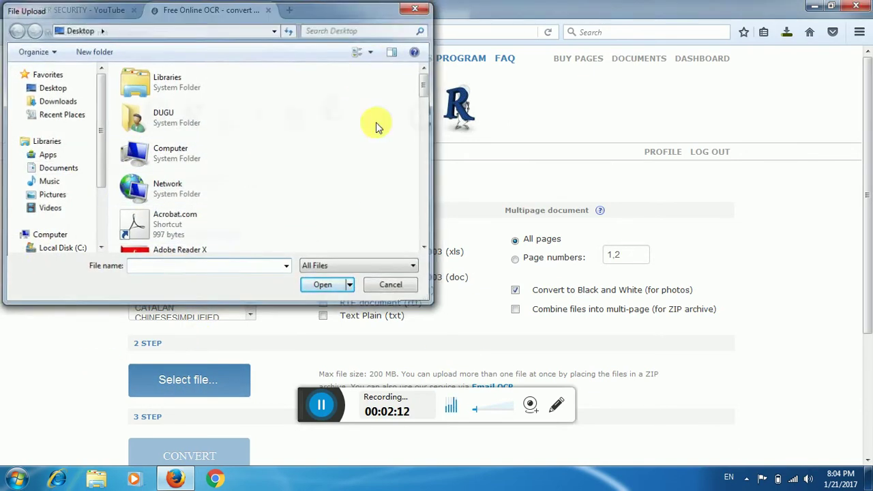
pyautogui.click(187, 385)
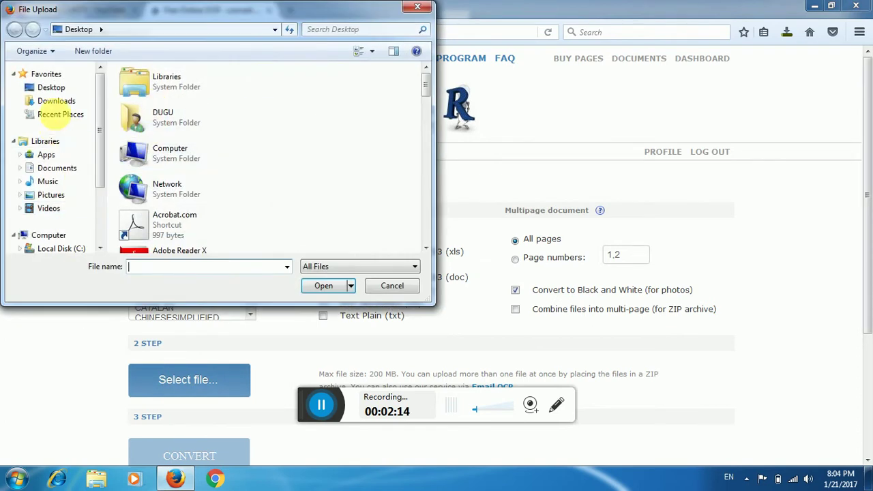
pyautogui.click(51, 88)
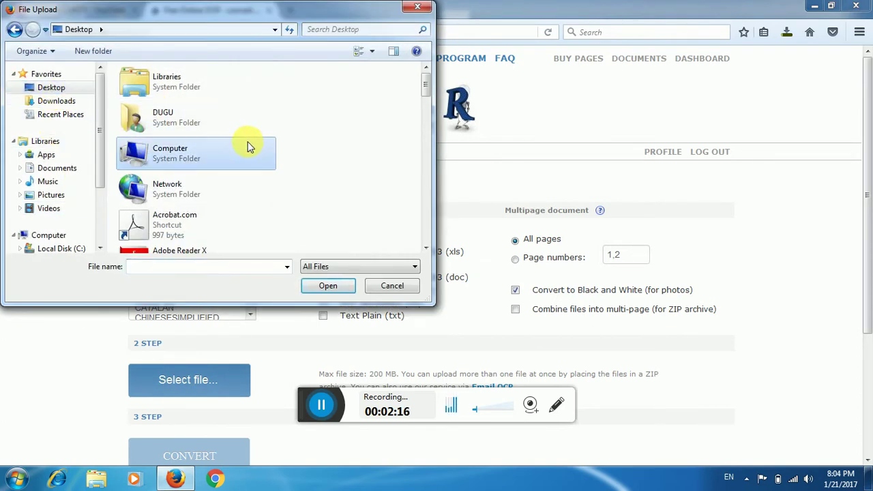
pyautogui.scroll(-5, 259, 170)
pyautogui.scroll(-5, 267, 181)
pyautogui.scroll(-2, 267, 181)
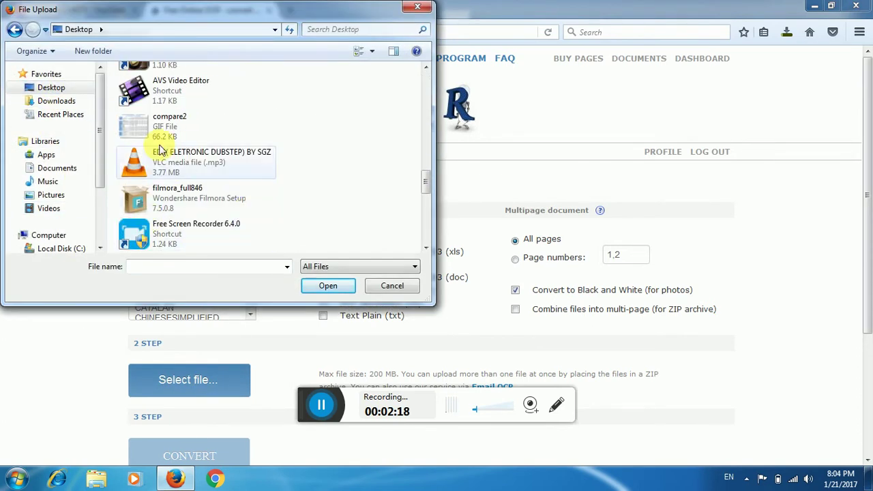
pyautogui.scroll(-5, 198, 126)
pyautogui.scroll(-2, 201, 157)
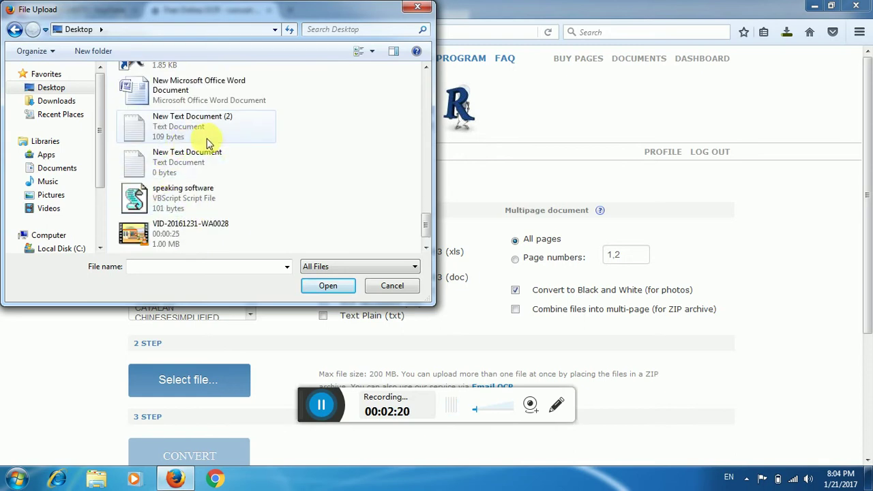
pyautogui.scroll(-1, 214, 159)
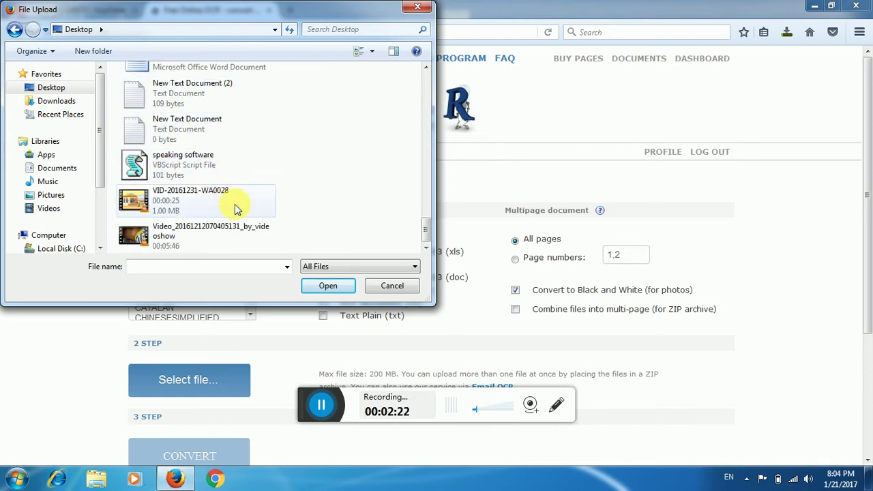
pyautogui.scroll(3, 234, 209)
pyautogui.click(152, 76)
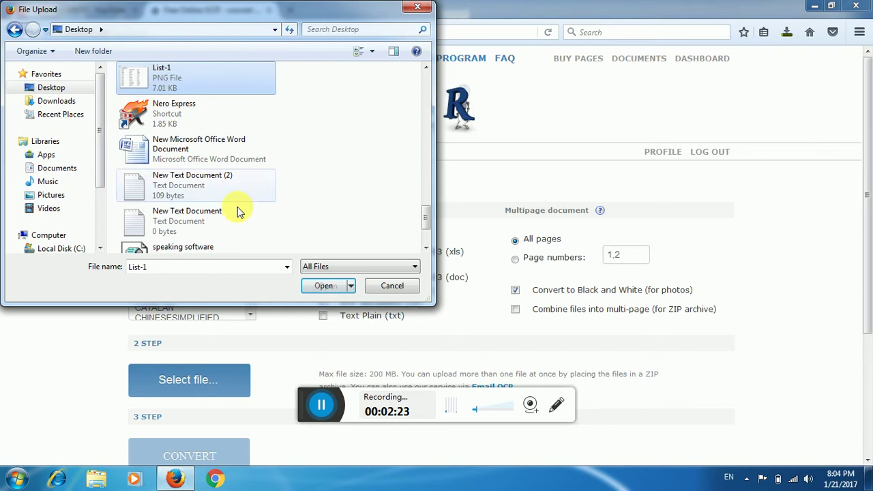
pyautogui.click(323, 285)
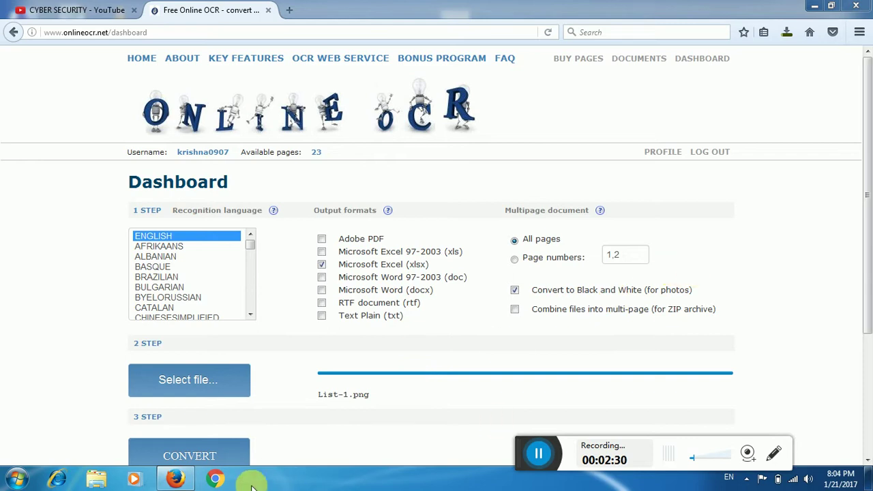
# Step: Convert List-1 to Excel, save 003_List-1.xlsx and open it from Firefox's downloads
pyautogui.scroll(-1, 868, 205)
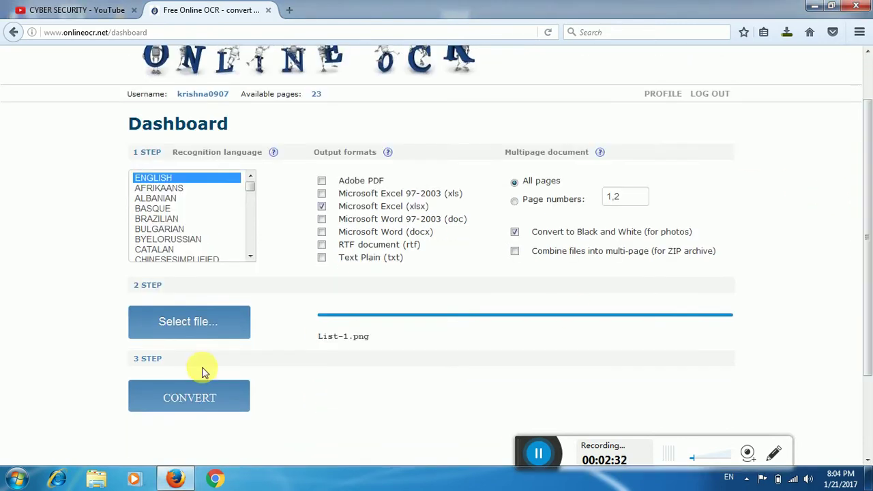
pyautogui.click(214, 397)
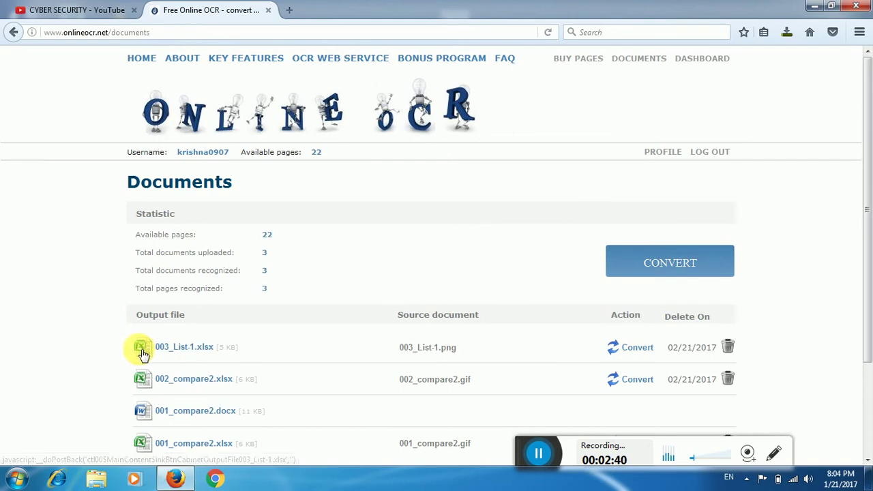
pyautogui.click(204, 351)
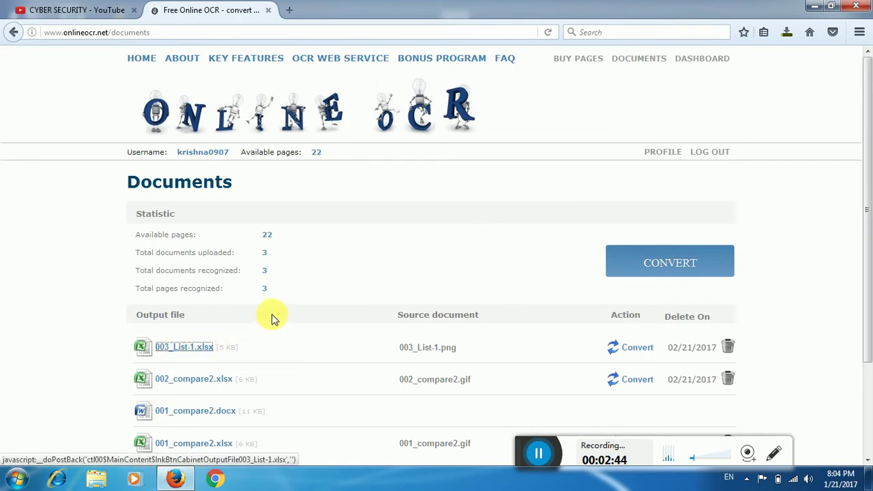
pyautogui.click(481, 266)
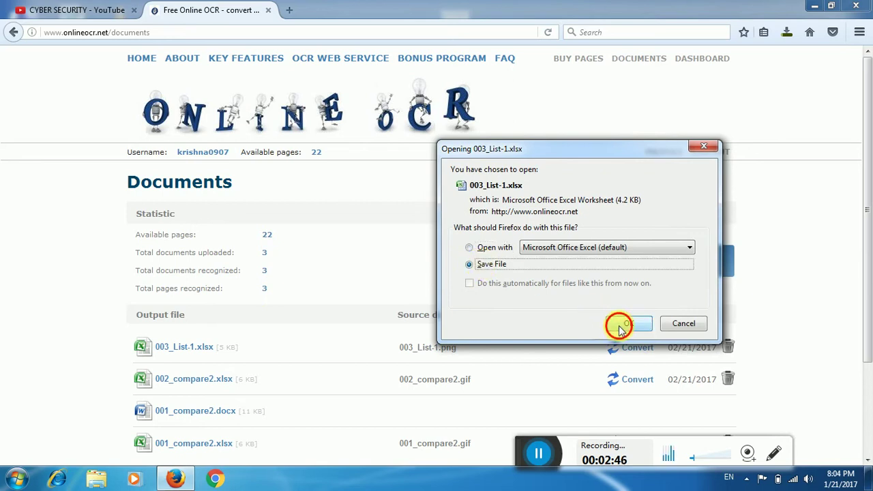
pyautogui.click(621, 328)
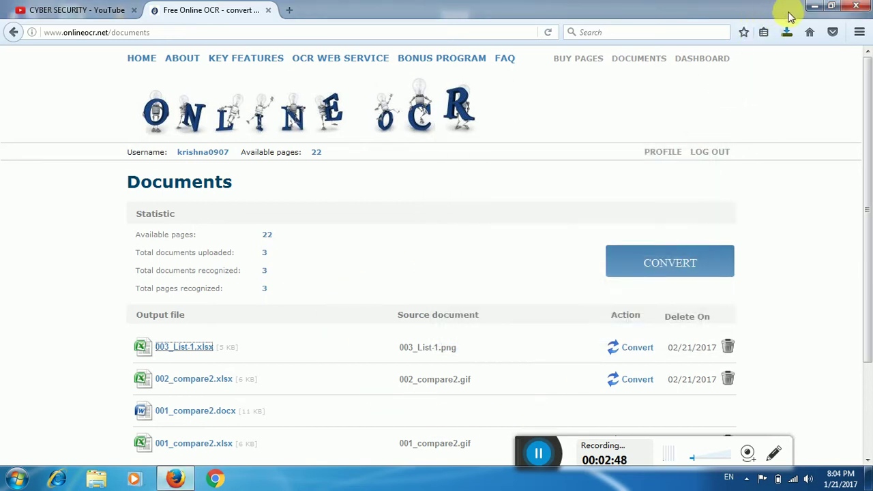
pyautogui.click(788, 34)
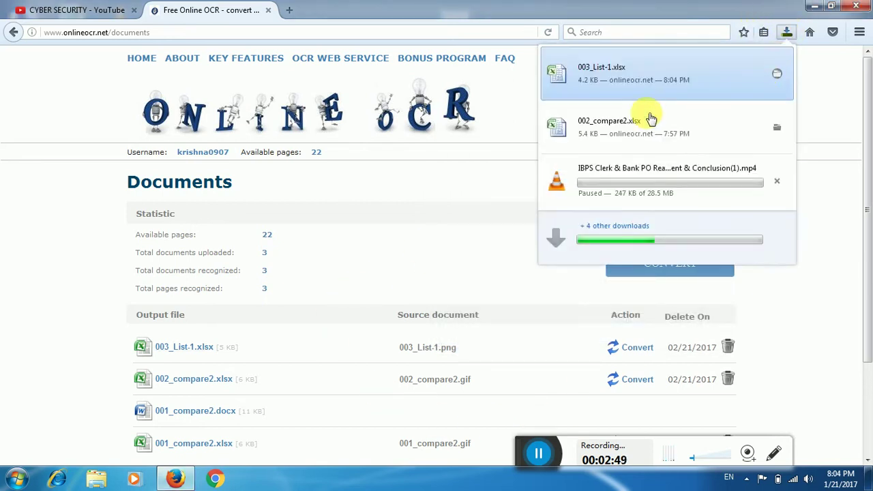
pyautogui.click(661, 78)
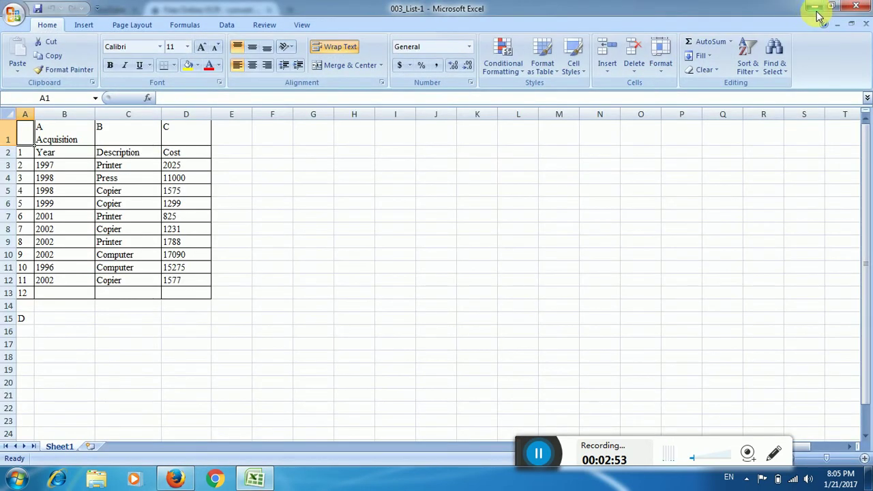
# Step: Minimize Excel and Firefox, then open List-1.png in Picasa and make its window slightly taller
pyautogui.click(818, 9)
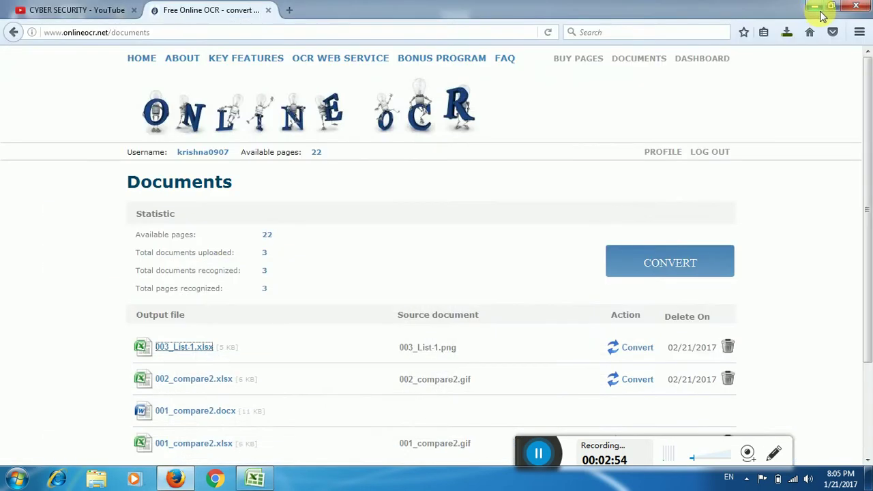
pyautogui.click(813, 8)
pyautogui.doubleClick(451, 101)
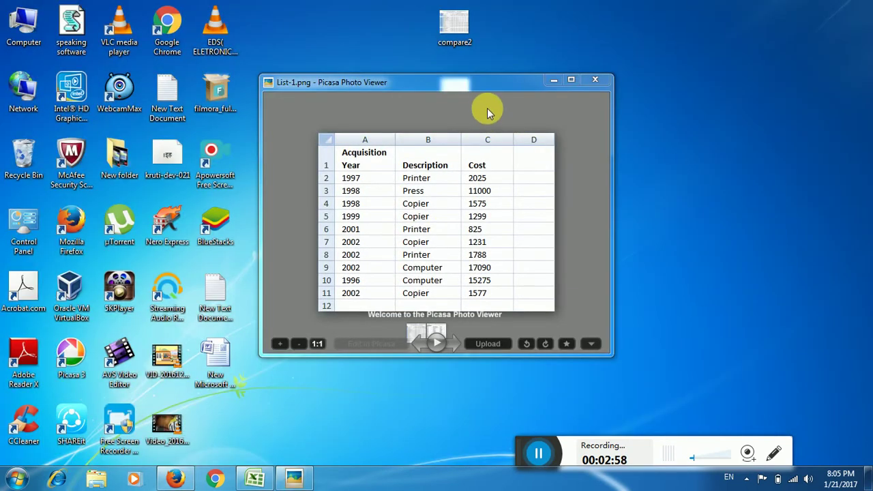
pyautogui.moveTo(312, 74); pyautogui.dragTo(312, 67)
pyautogui.click(265, 471)
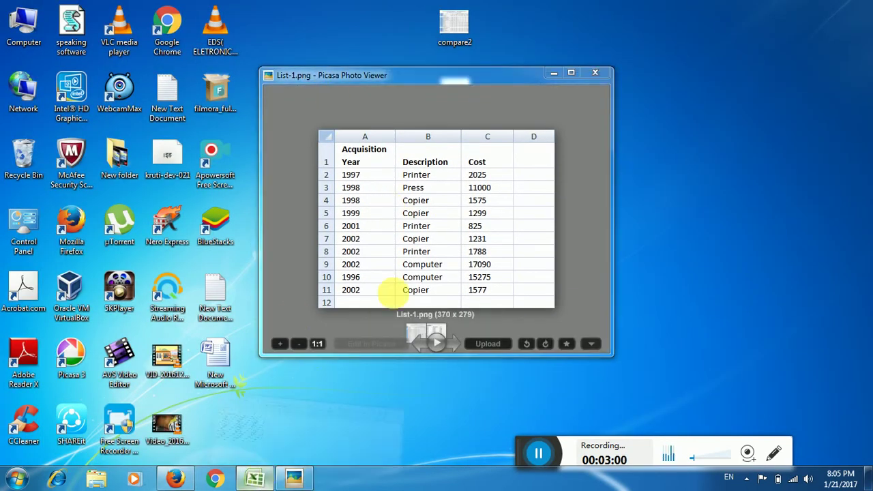
# Step: Place Excel's 003_List-1 workbook on the right and the List-1 image at the upper left
pyautogui.doubleClick(640, 6)
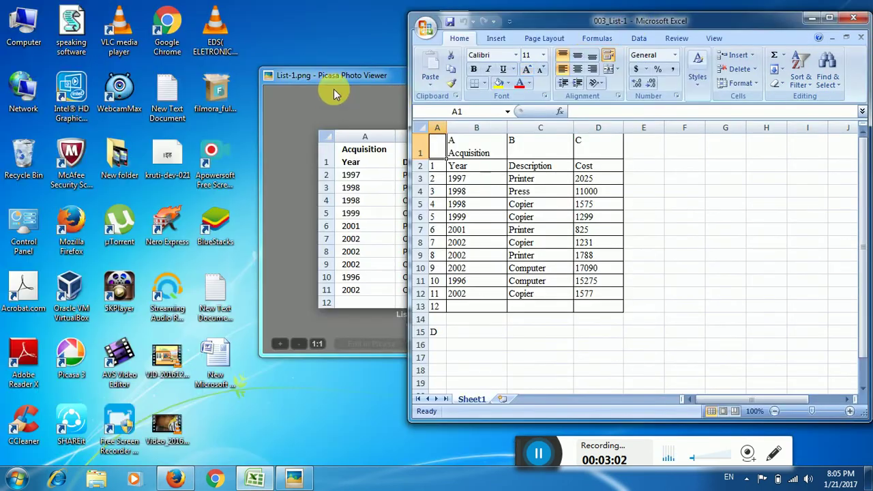
pyautogui.moveTo(341, 72); pyautogui.dragTo(147, 45)
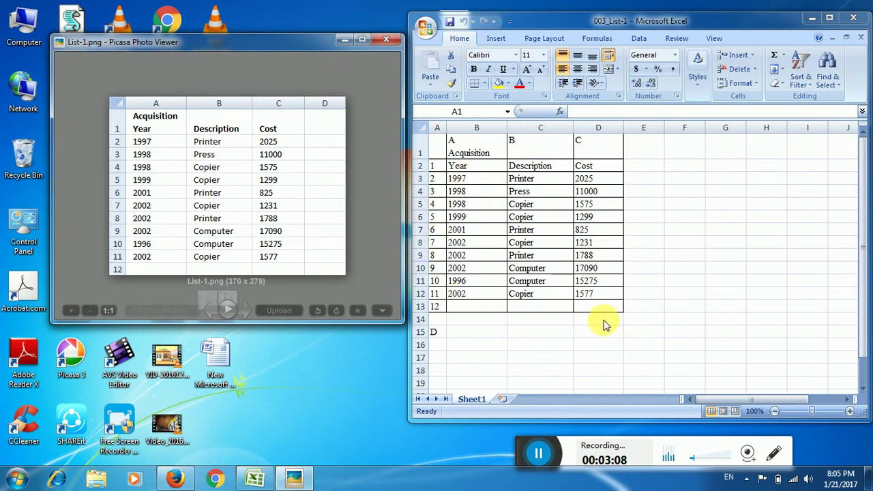
pyautogui.click(647, 307)
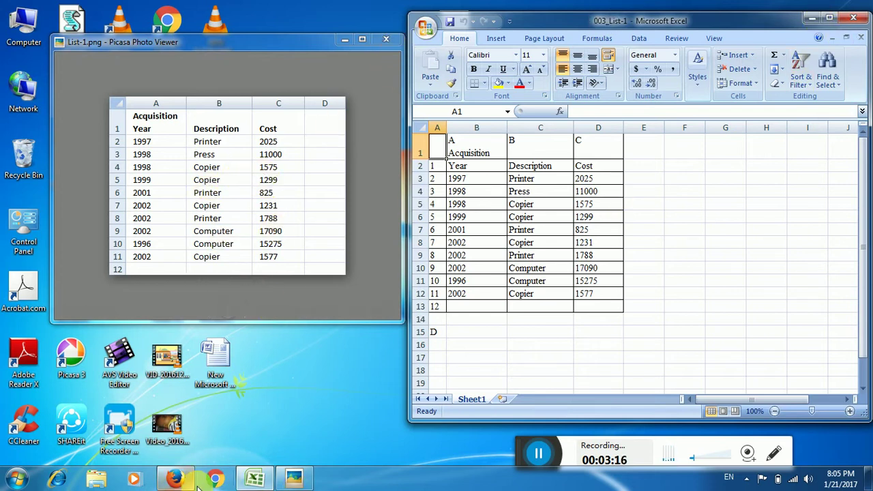
# Step: Return Firefox from the Online OCR documents page to the conversion dashboard
pyautogui.click(176, 480)
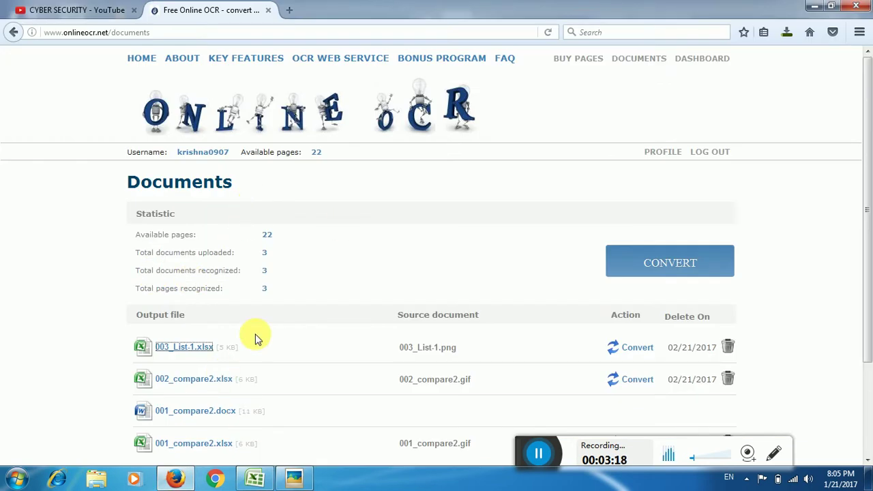
pyautogui.click(391, 271)
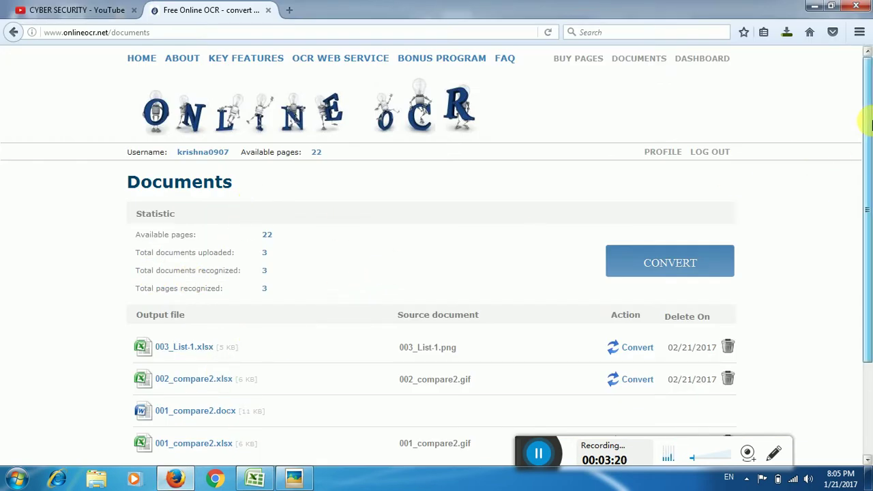
pyautogui.scroll(-3, 552, 189)
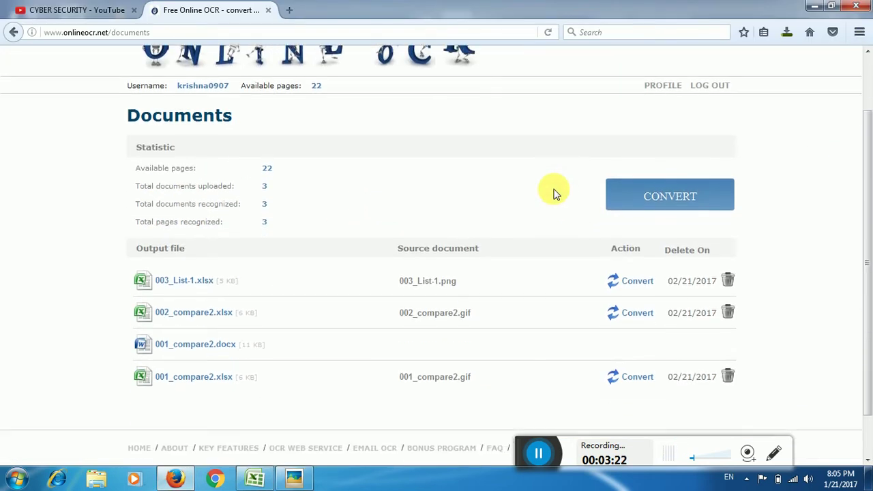
pyautogui.scroll(3, 565, 211)
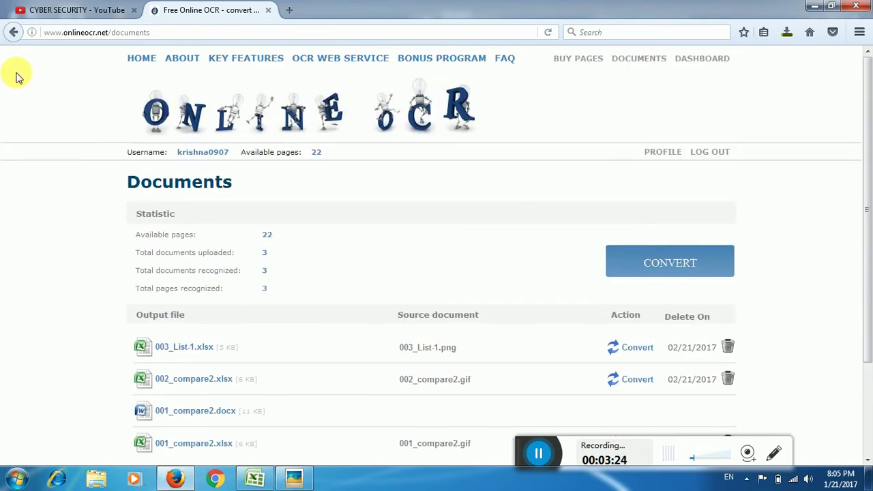
pyautogui.click(14, 32)
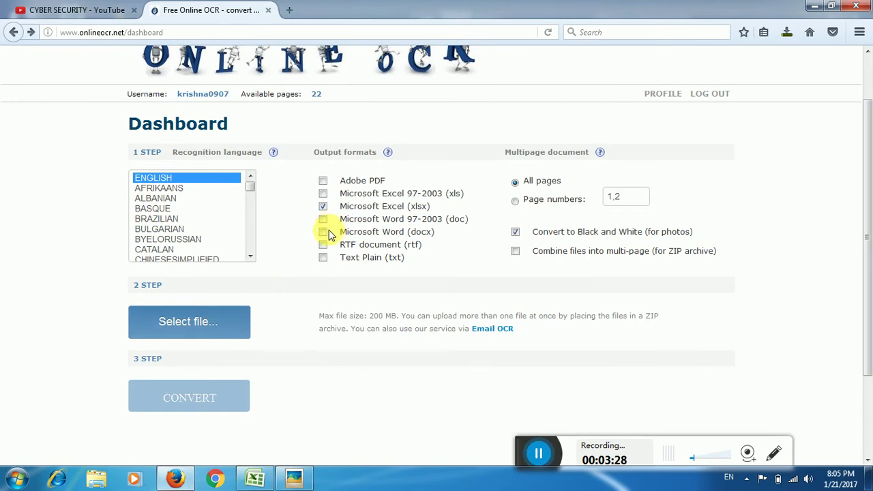
# Step: Upload List-1.png again from the file chooser
pyautogui.click(135, 331)
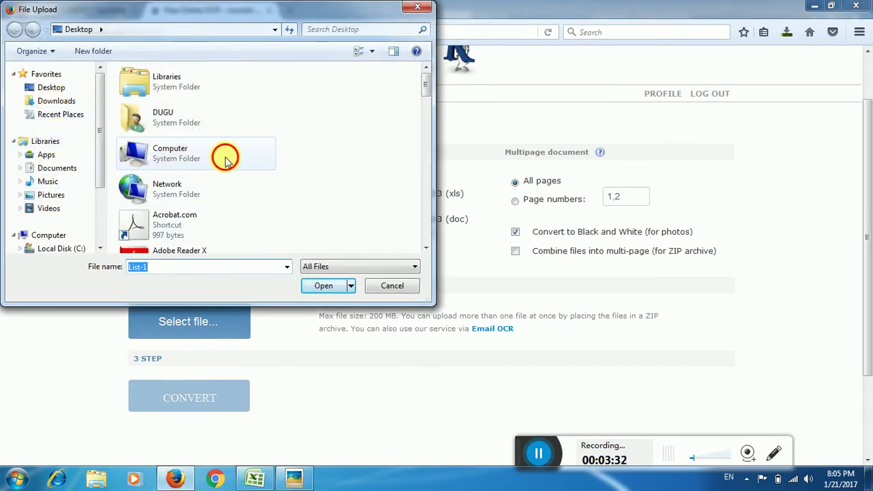
pyautogui.scroll(-5, 259, 179)
pyautogui.scroll(-3, 170, 205)
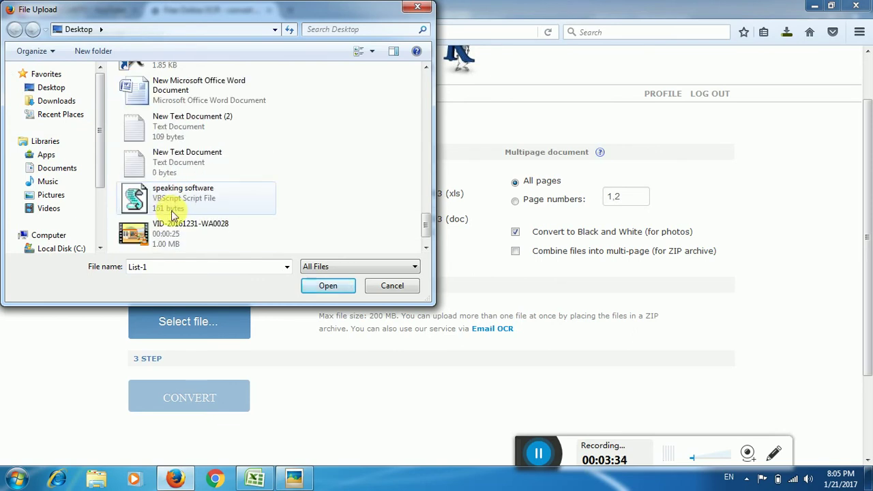
pyautogui.scroll(2, 161, 164)
pyautogui.click(148, 114)
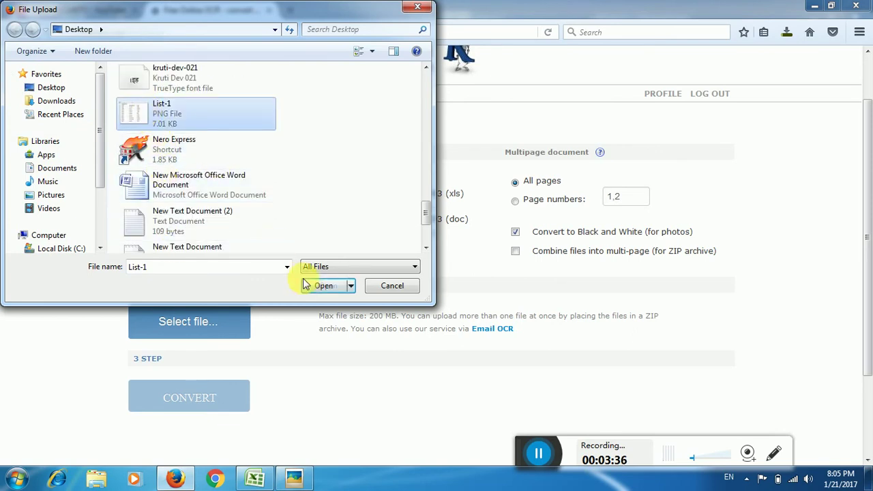
pyautogui.click(322, 285)
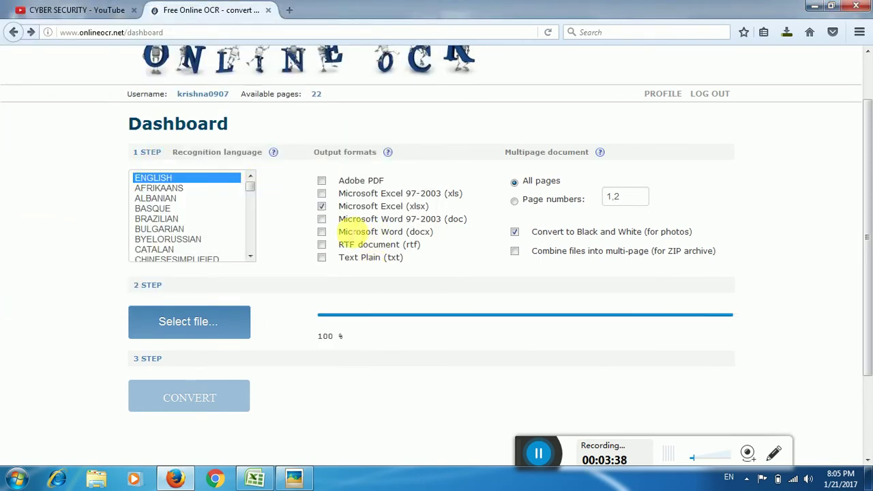
# Step: Switch the output to Word (docx), convert, save 004_List-1.docx, and open it in Word
pyautogui.click(322, 206)
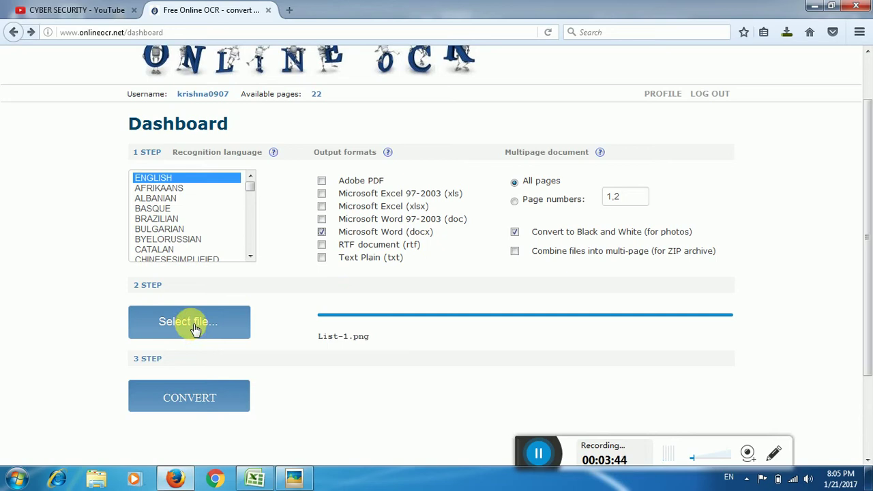
pyautogui.click(201, 401)
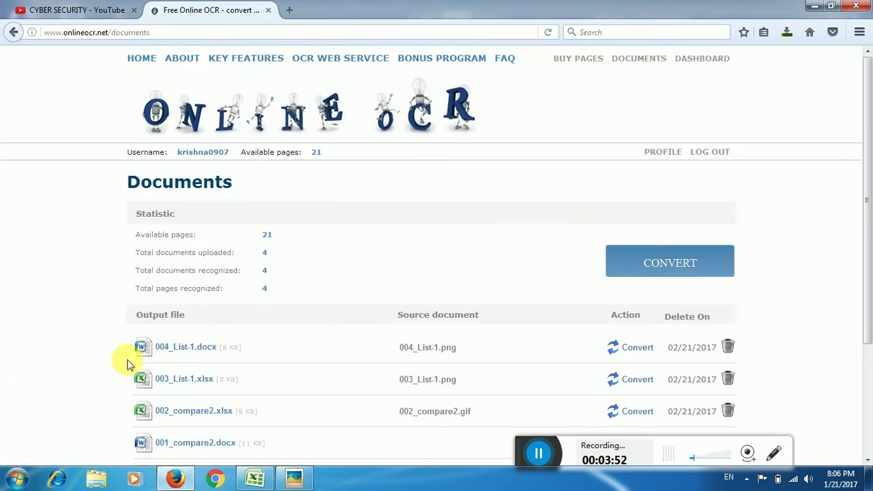
pyautogui.click(198, 348)
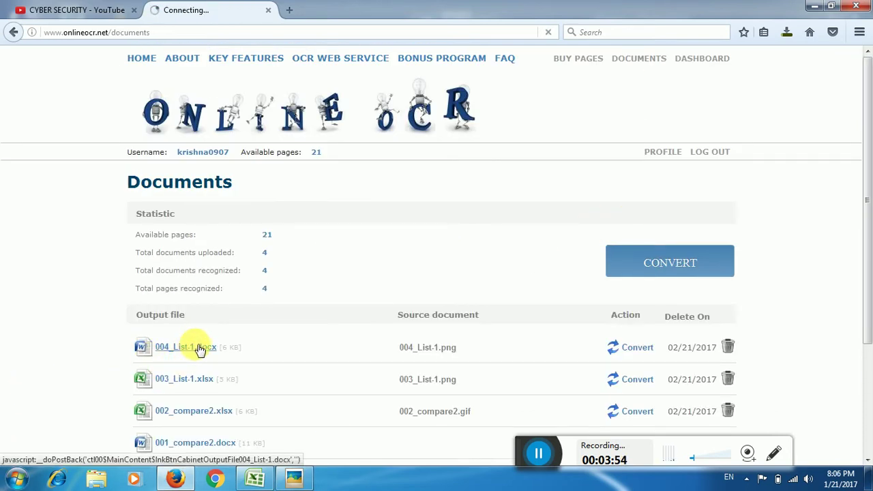
pyautogui.click(473, 266)
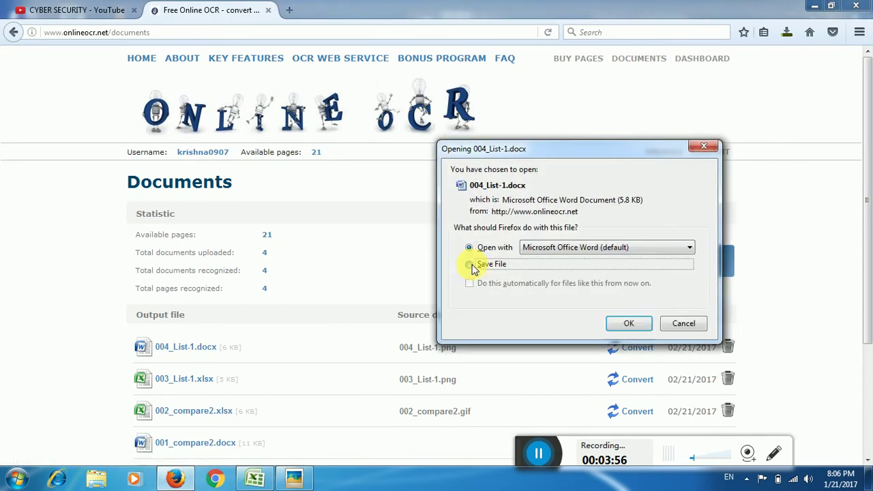
pyautogui.click(617, 323)
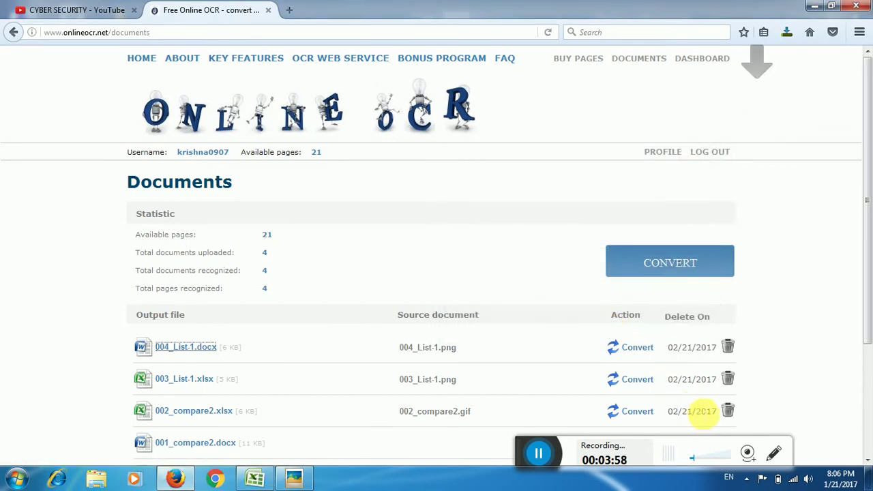
pyautogui.click(787, 32)
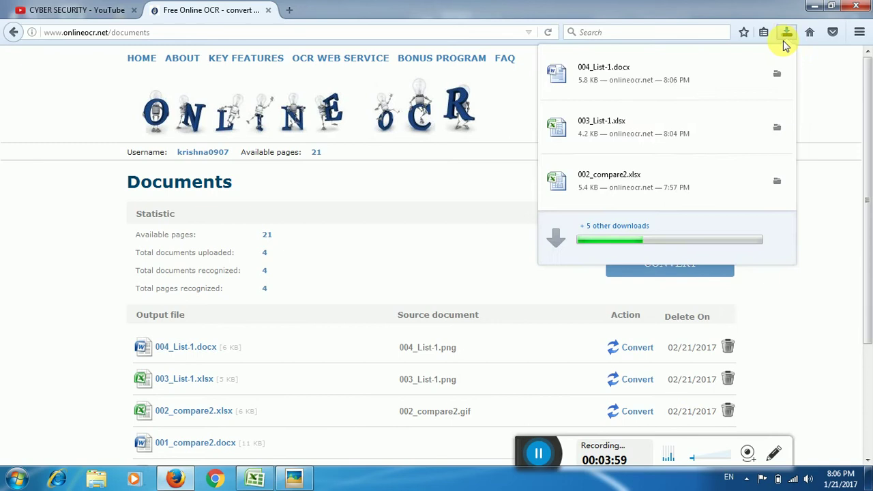
pyautogui.click(668, 82)
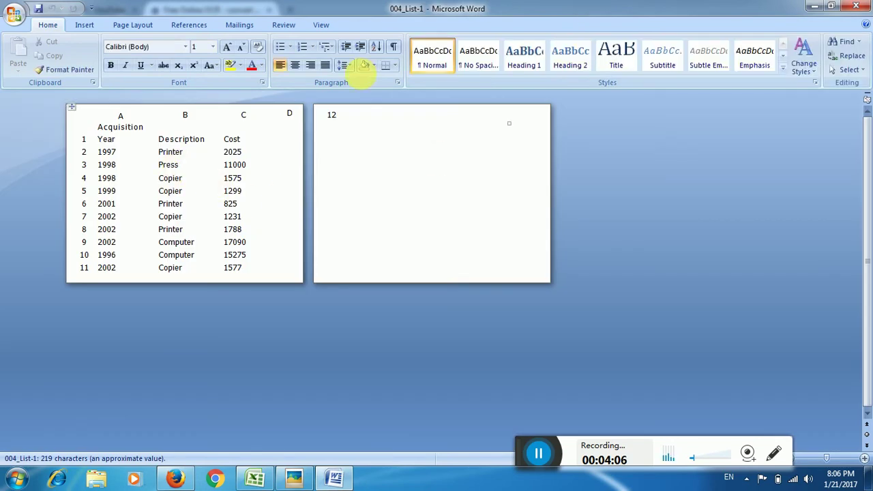
# Step: Place the List-1 image beside Word and check the 004_List-1 table rows against it
pyautogui.doubleClick(710, 10)
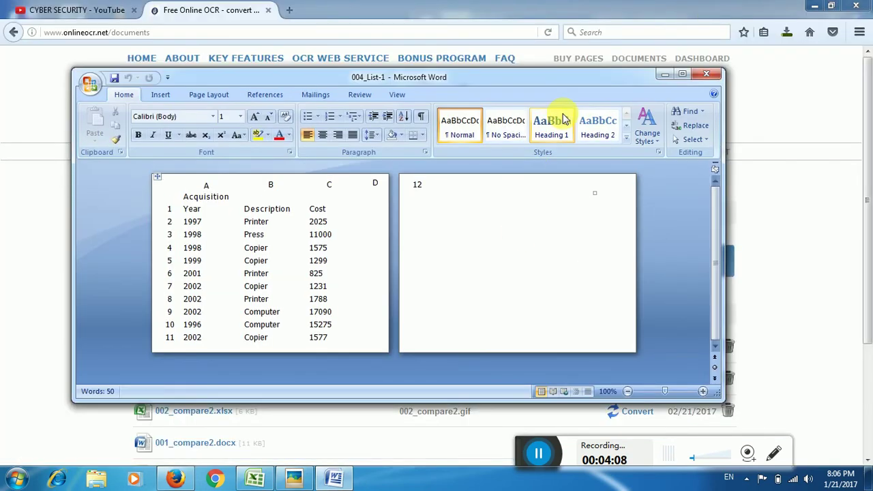
pyautogui.click(812, 5)
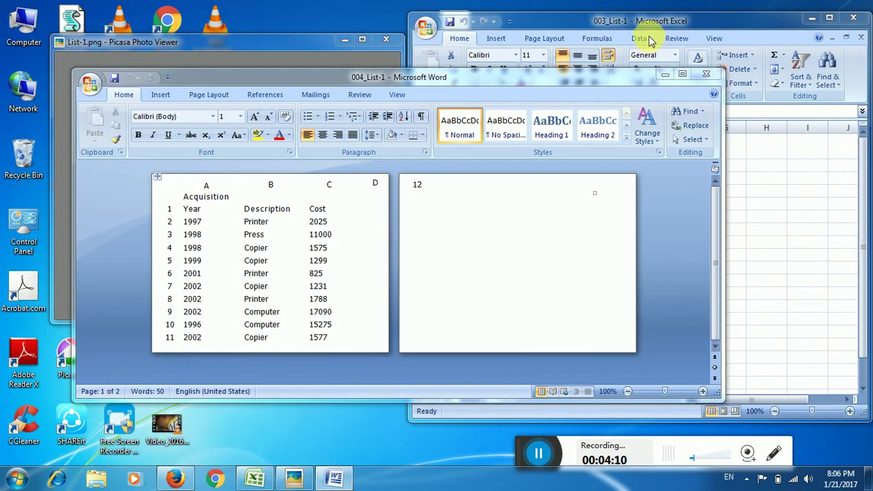
pyautogui.moveTo(197, 43); pyautogui.dragTo(548, 99)
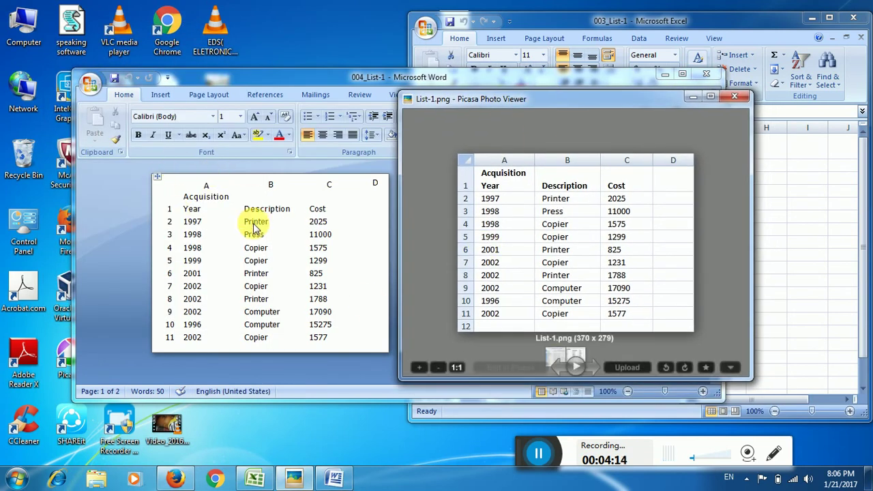
pyautogui.click(256, 229)
pyautogui.click(286, 237)
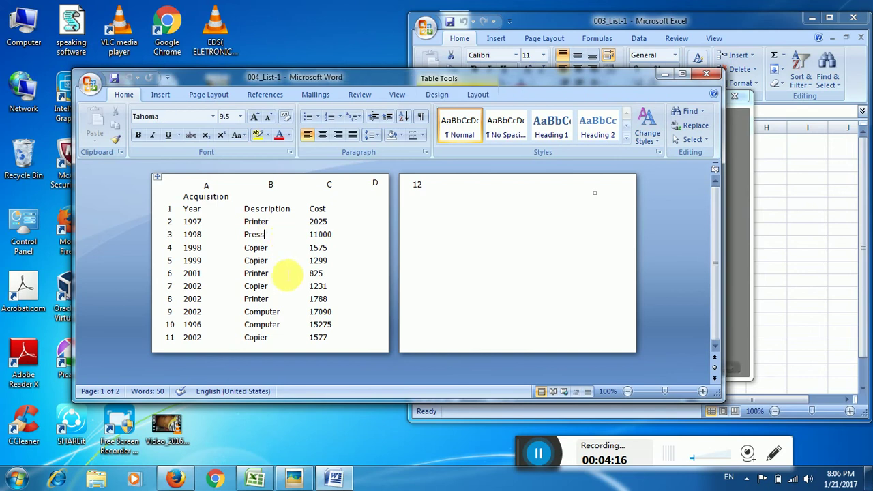
pyautogui.click(296, 327)
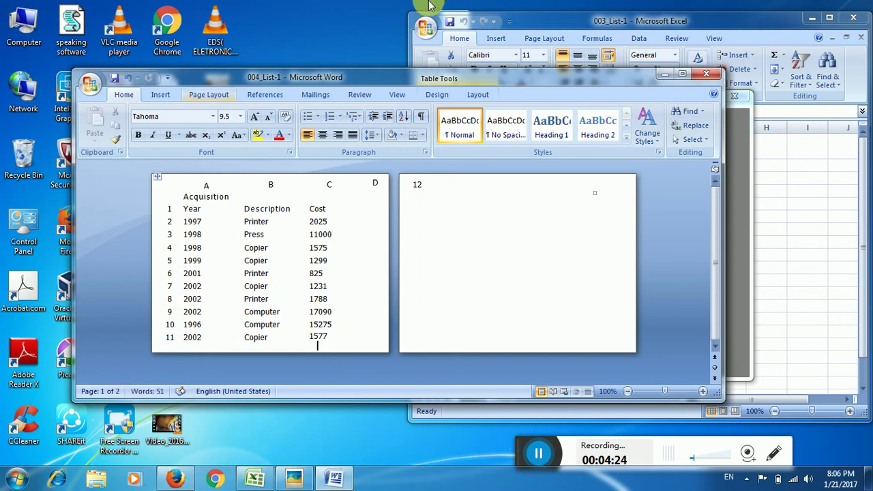
# Step: Close 004_List-1 saving changes, then close Picasa and the Excel workbook
pyautogui.click(709, 73)
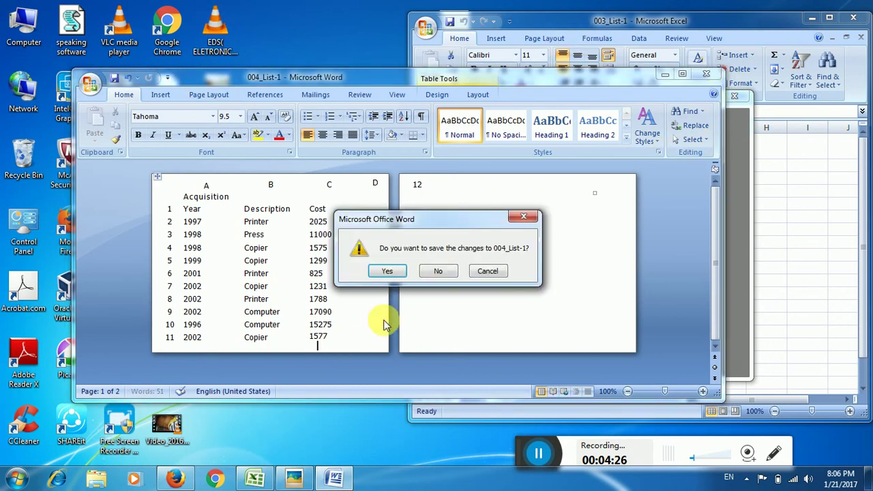
pyautogui.click(387, 272)
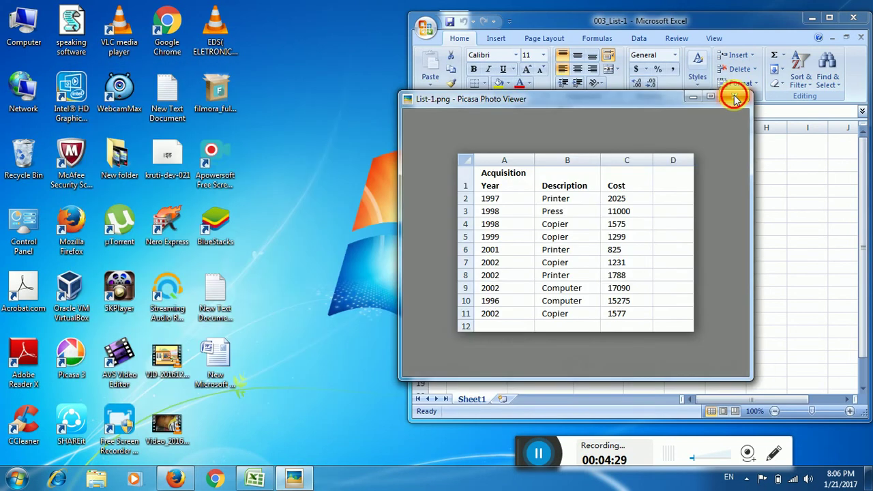
pyautogui.click(734, 99)
pyautogui.click(854, 17)
# Step: Refresh the desktop twice, then bring Firefox back to the Online OCR Dashboard
pyautogui.rightClick(606, 206)
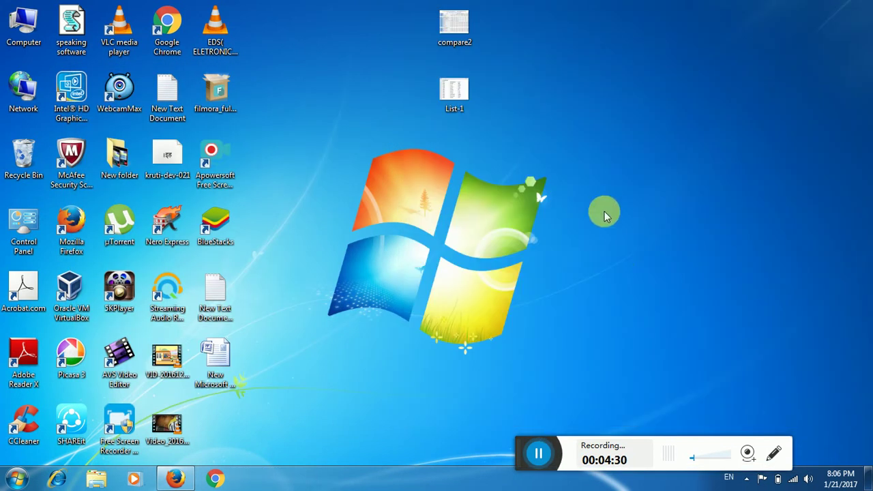
pyautogui.click(641, 243)
pyautogui.rightClick(598, 234)
pyautogui.click(636, 271)
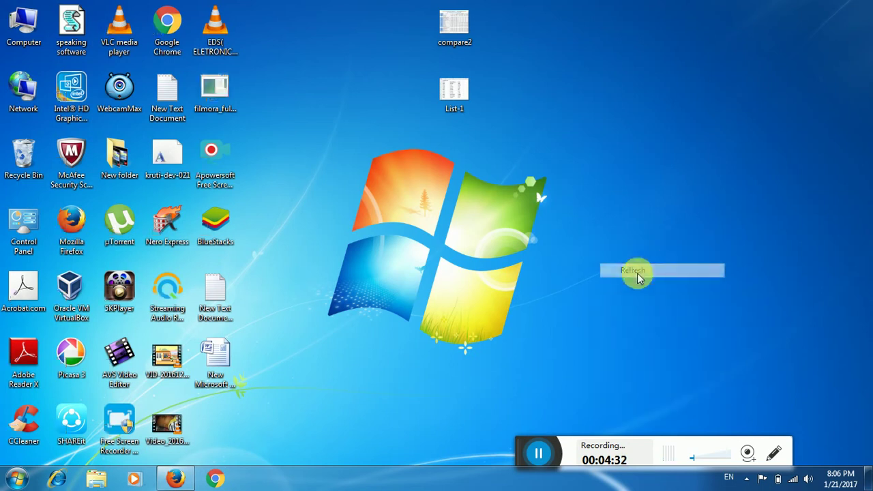
pyautogui.click(192, 483)
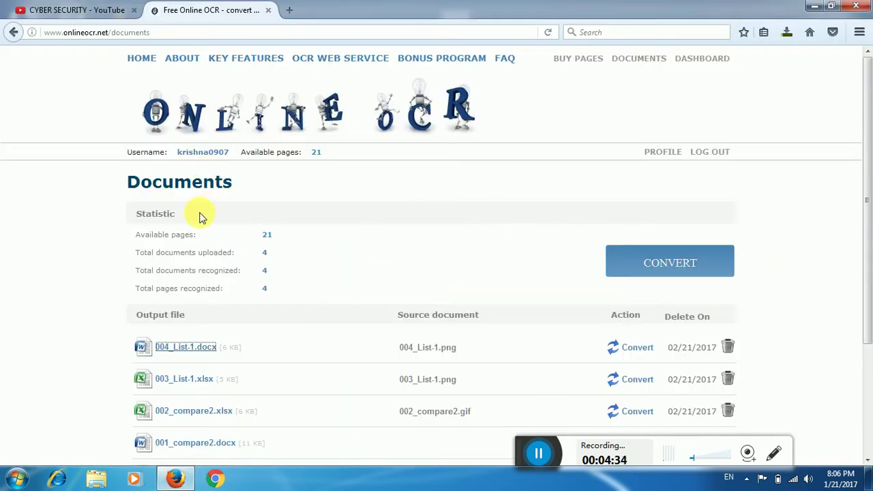
pyautogui.click(14, 32)
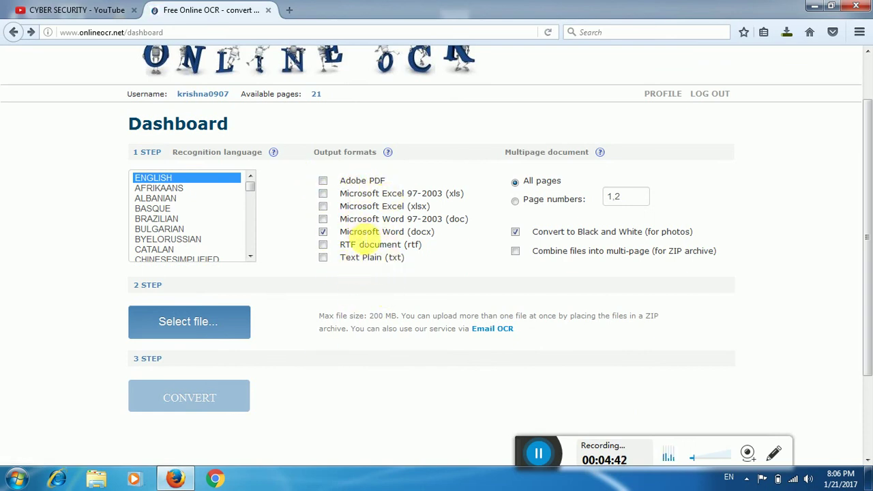
# Step: Switch to the CYBER SECURITY YouTube channel tab
pyautogui.click(122, 9)
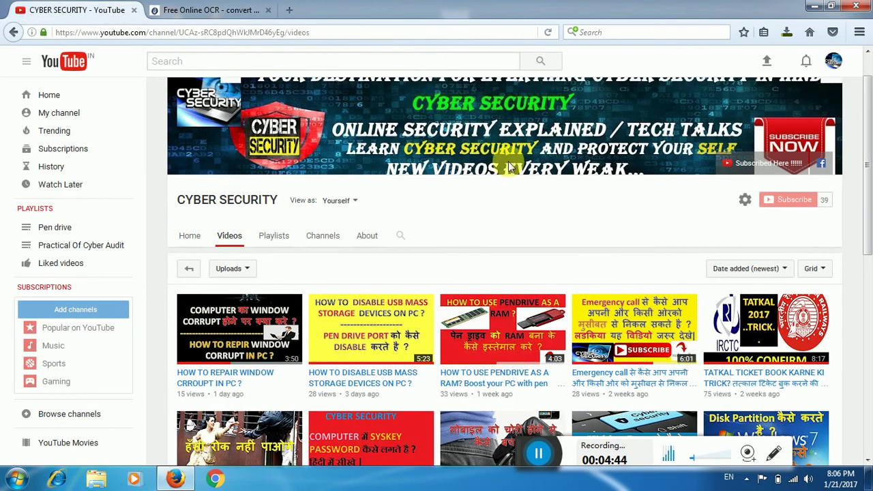